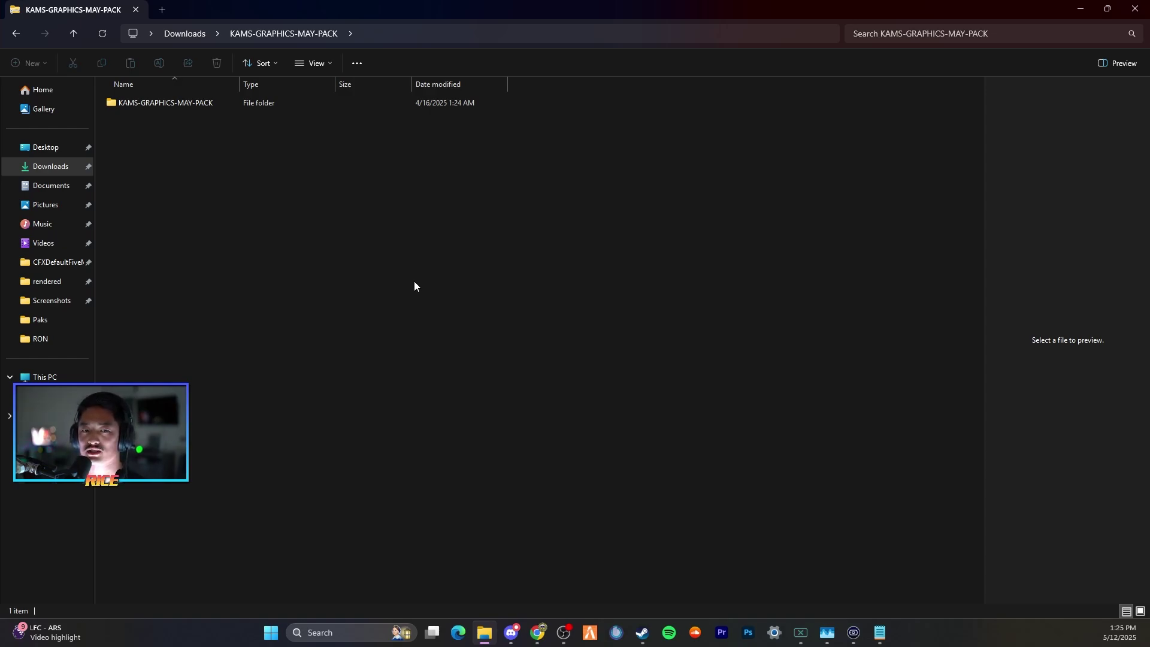
Step: Switch from File Explorer to the Chrome window showing reshade.me
click(537, 631)
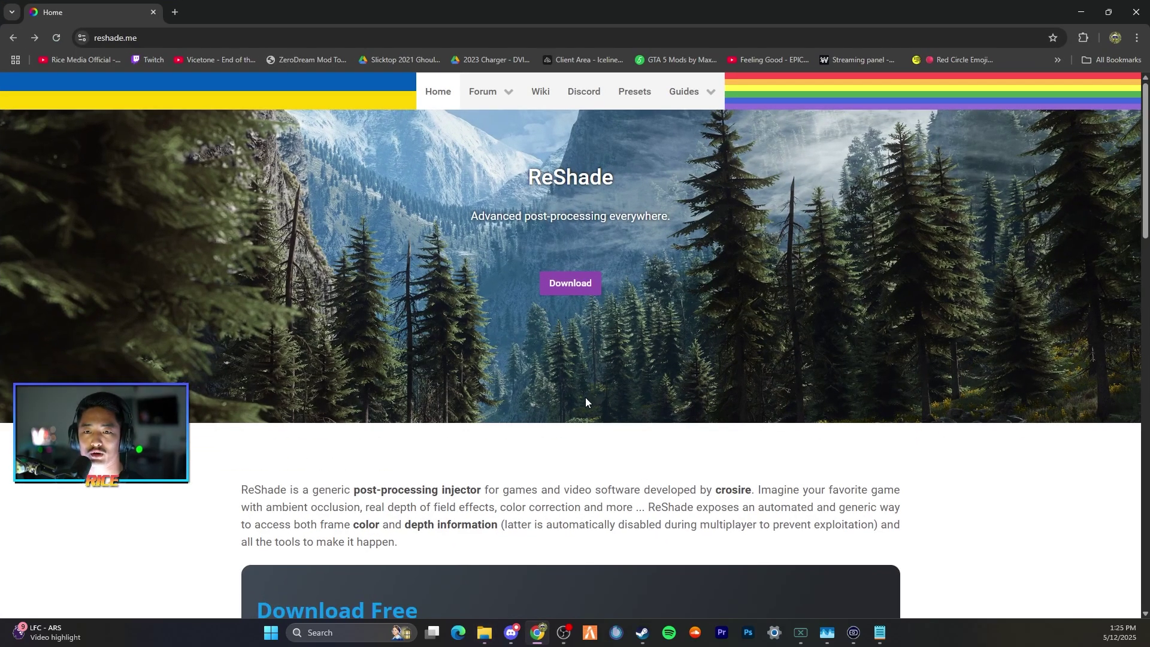
Step: Jump to the ReShade 6.4.1 Download section on reshade.me, then close Chrome
click(176, 37)
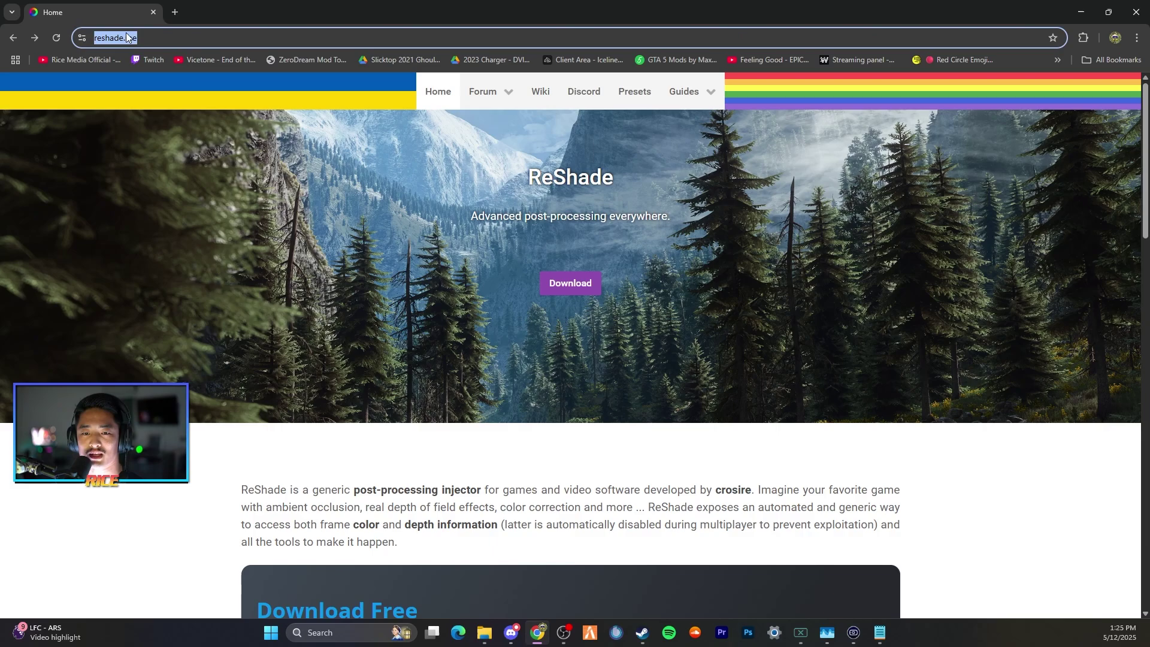
click(157, 34)
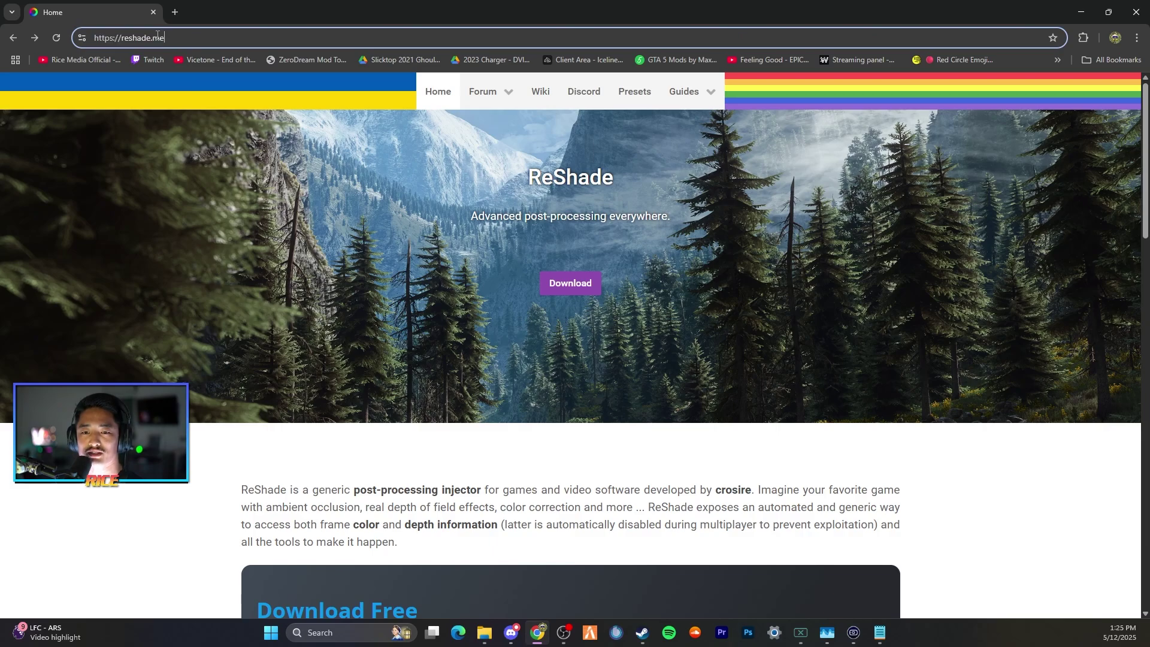
click(563, 282)
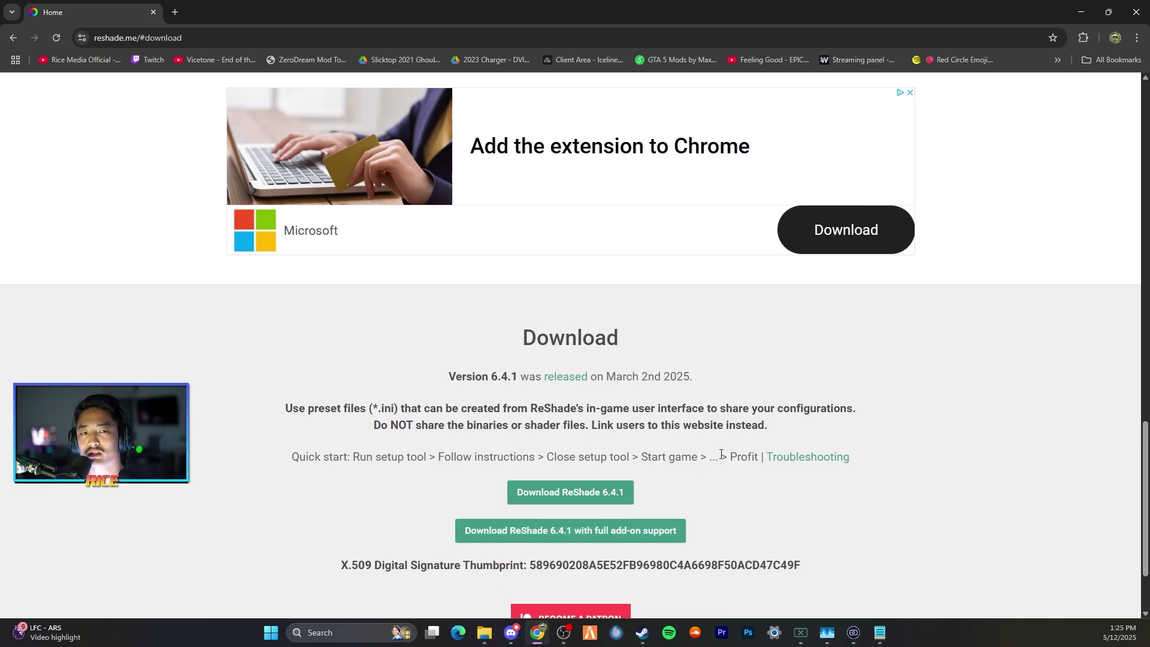
click(1136, 12)
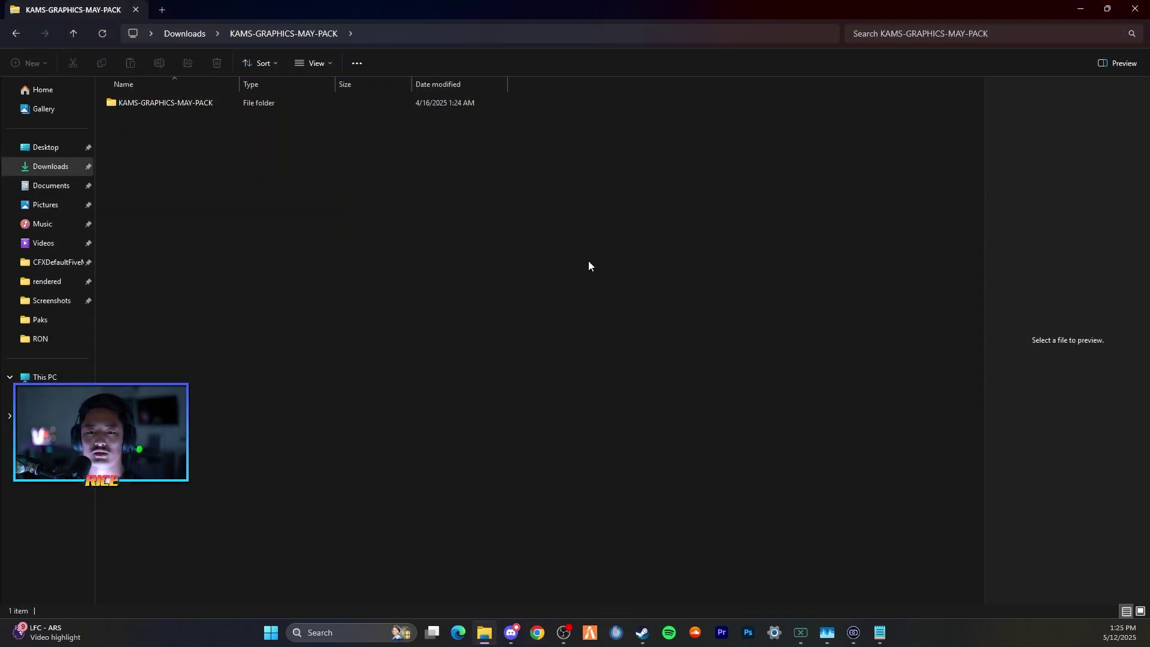
click(58, 178)
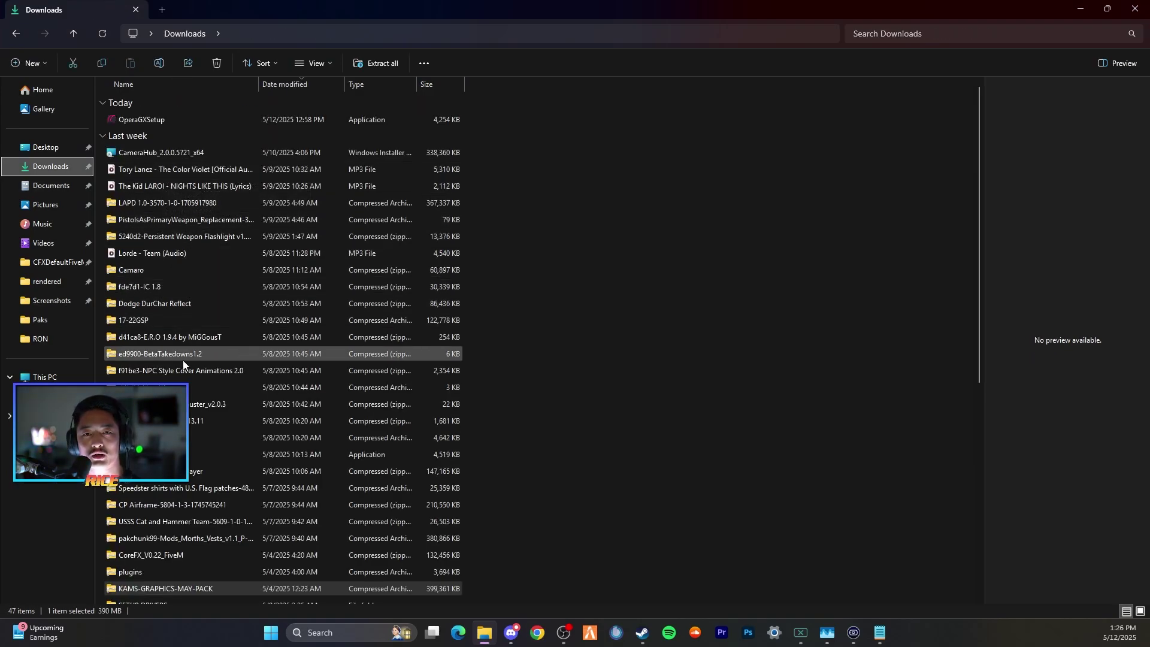
scroll(182, 361, down, 2)
double_click(153, 509)
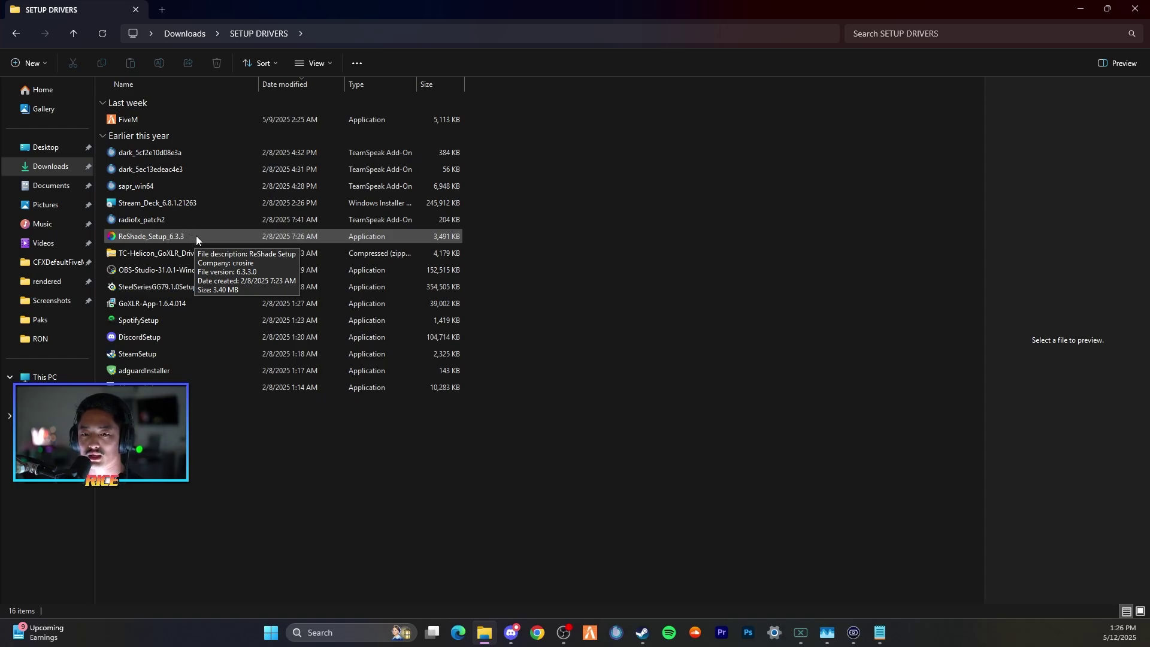
click(1080, 9)
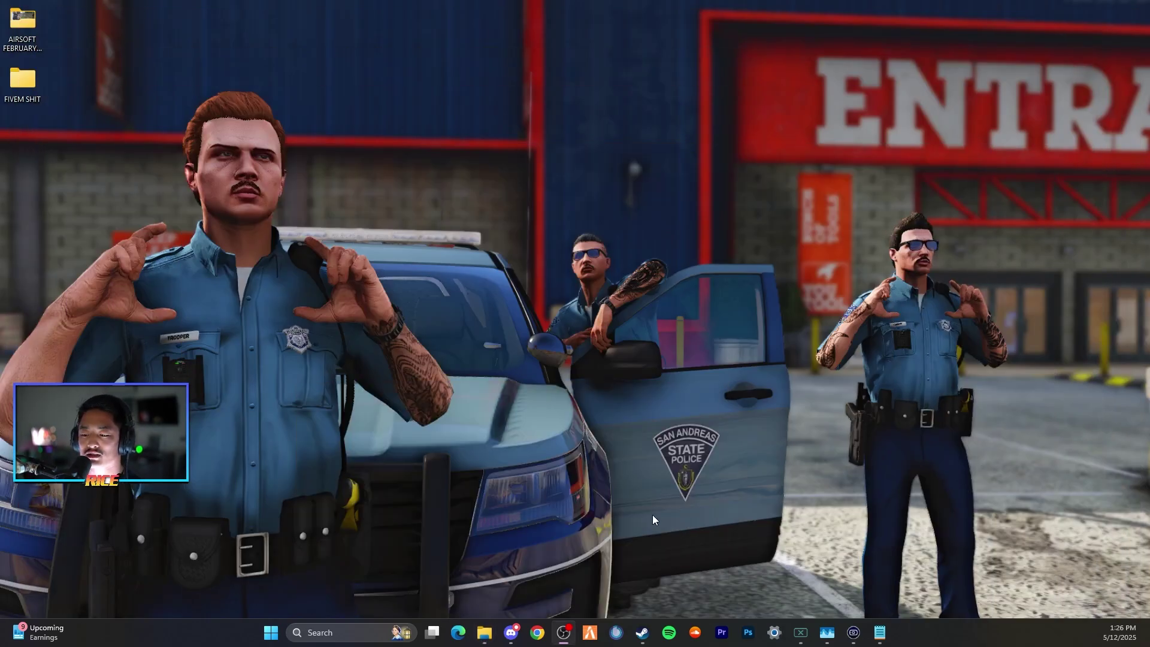
click(484, 632)
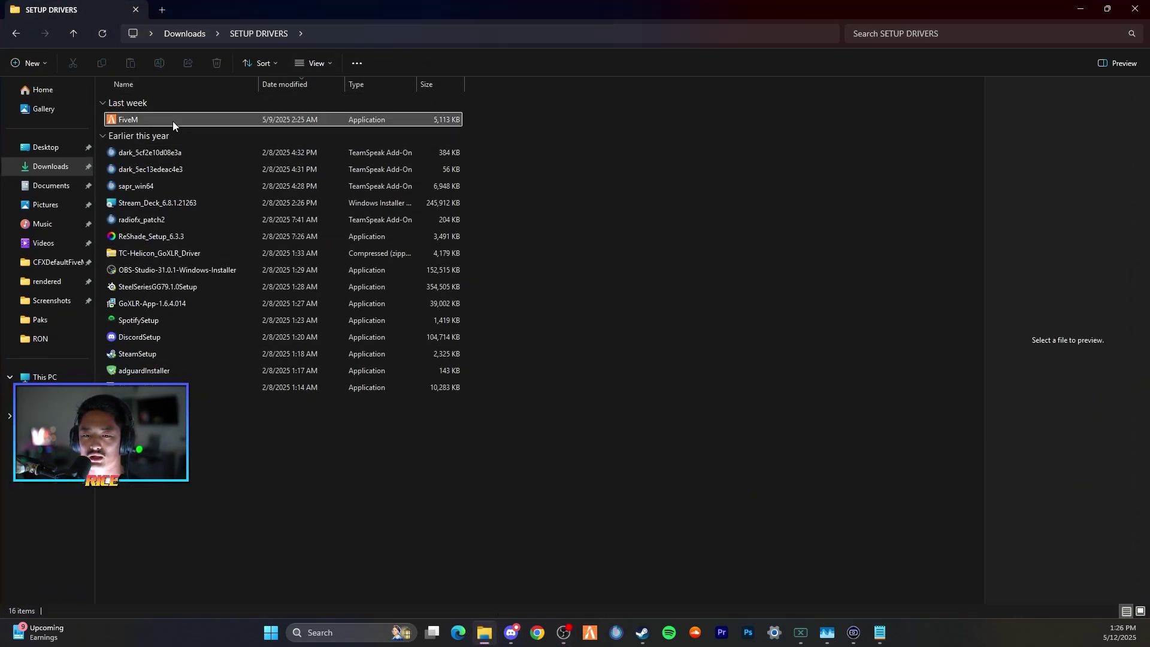
click(51, 167)
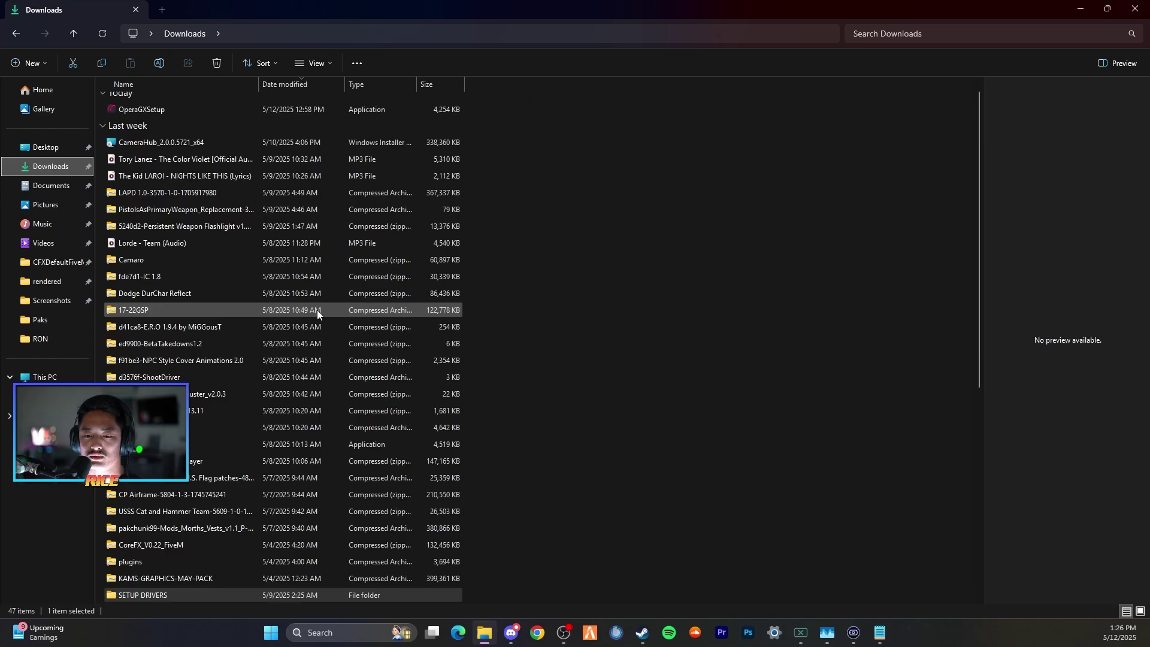
double_click(196, 579)
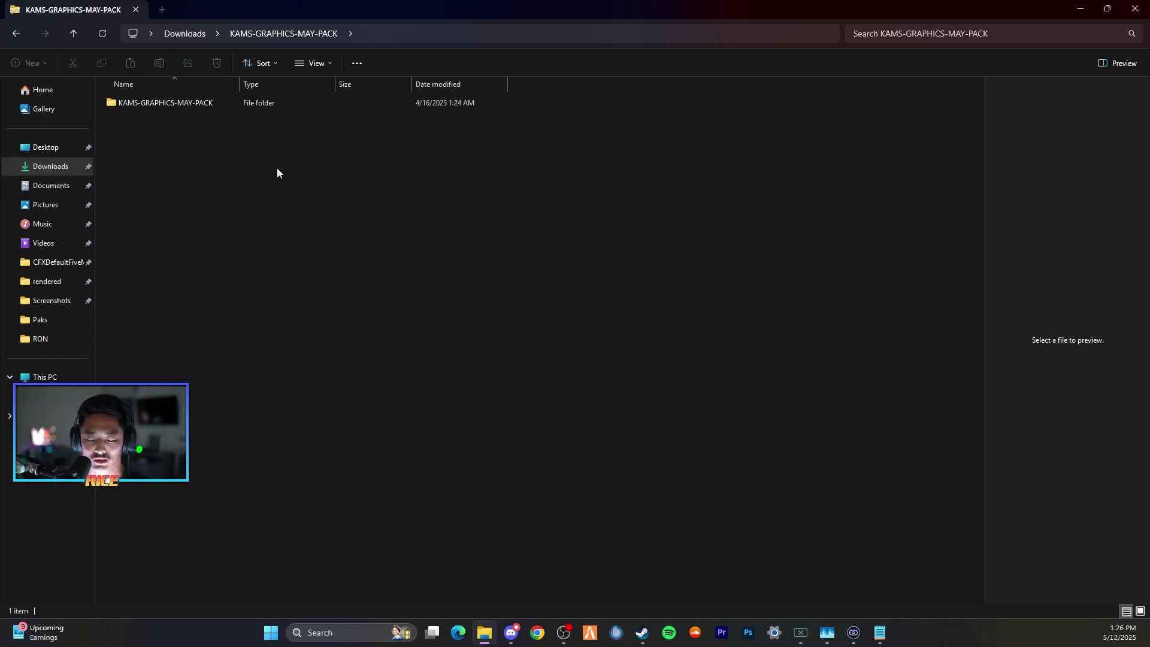
Step: Search 'fivem' and open the FiveM shortcut's file location in Start Menu Programs
key(super)
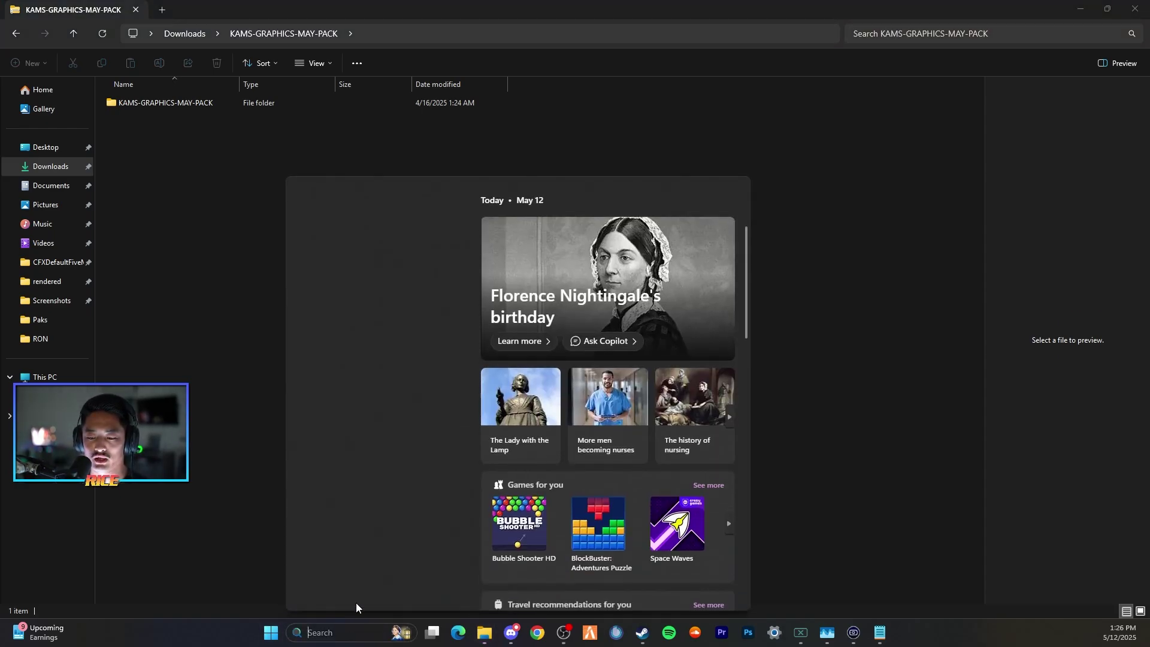
text(fivem)
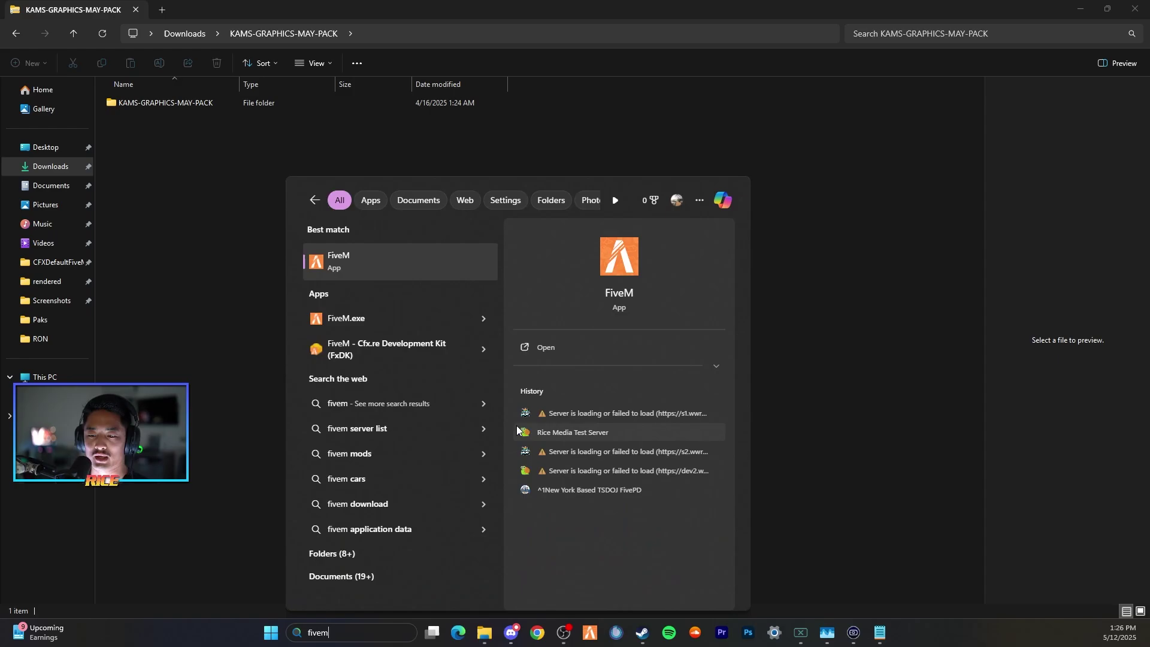
right_click(357, 257)
click(416, 294)
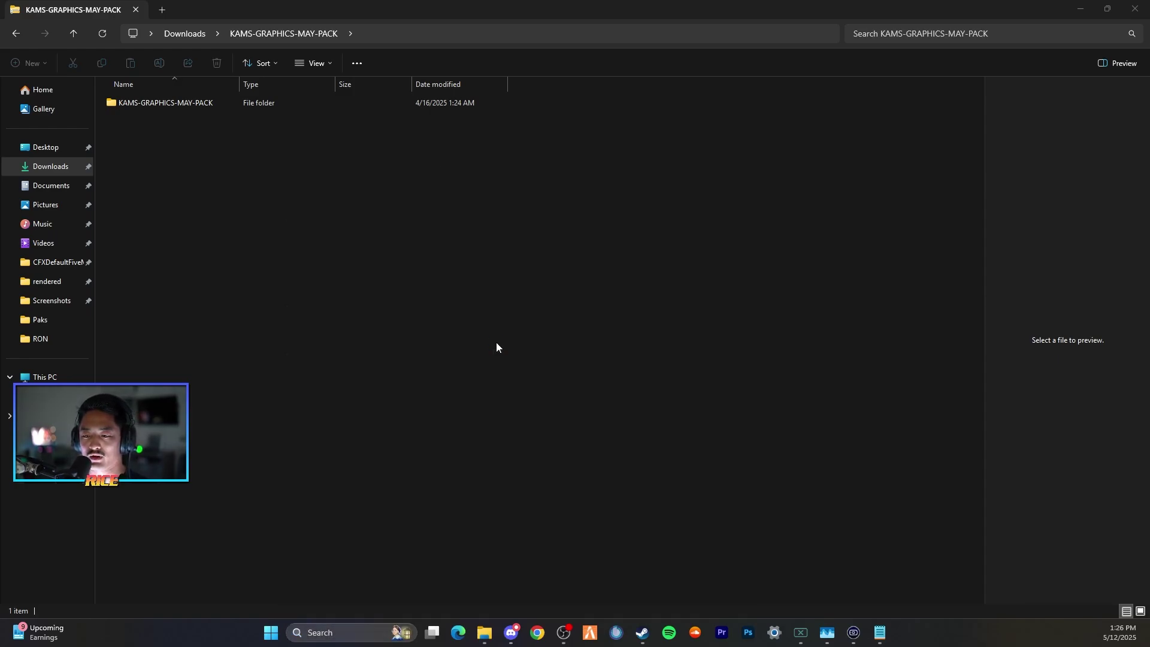
Step: Open FiveM's AppData › Local › FiveM folder and pin FiveM Application Data to Quick access
right_click(211, 339)
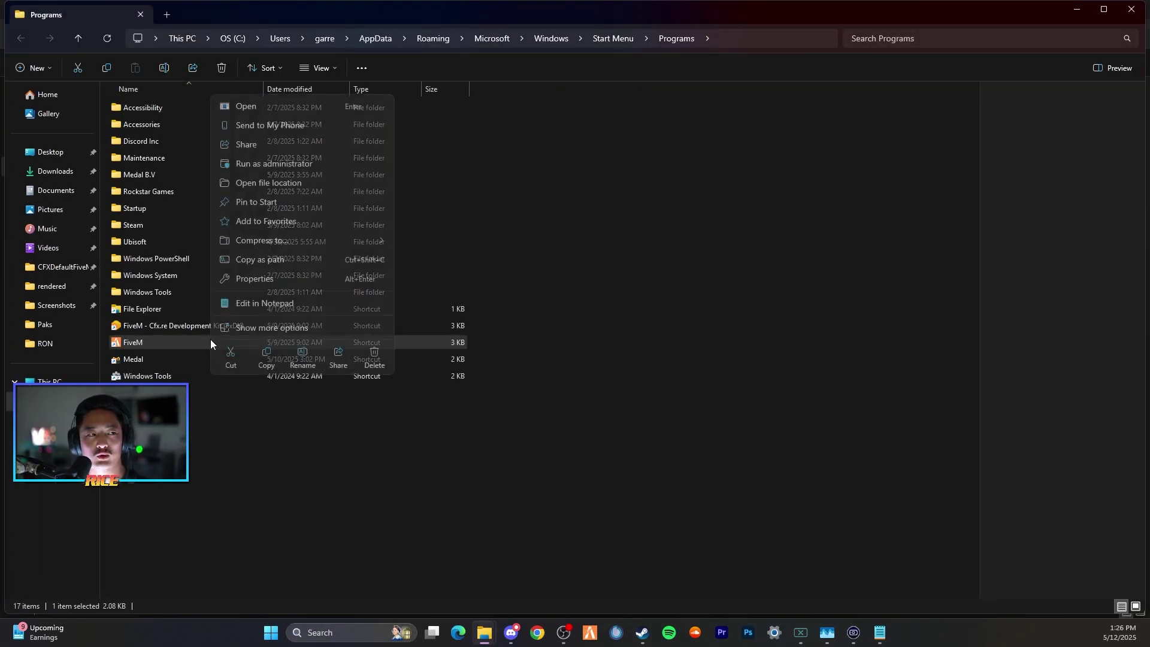
click(299, 181)
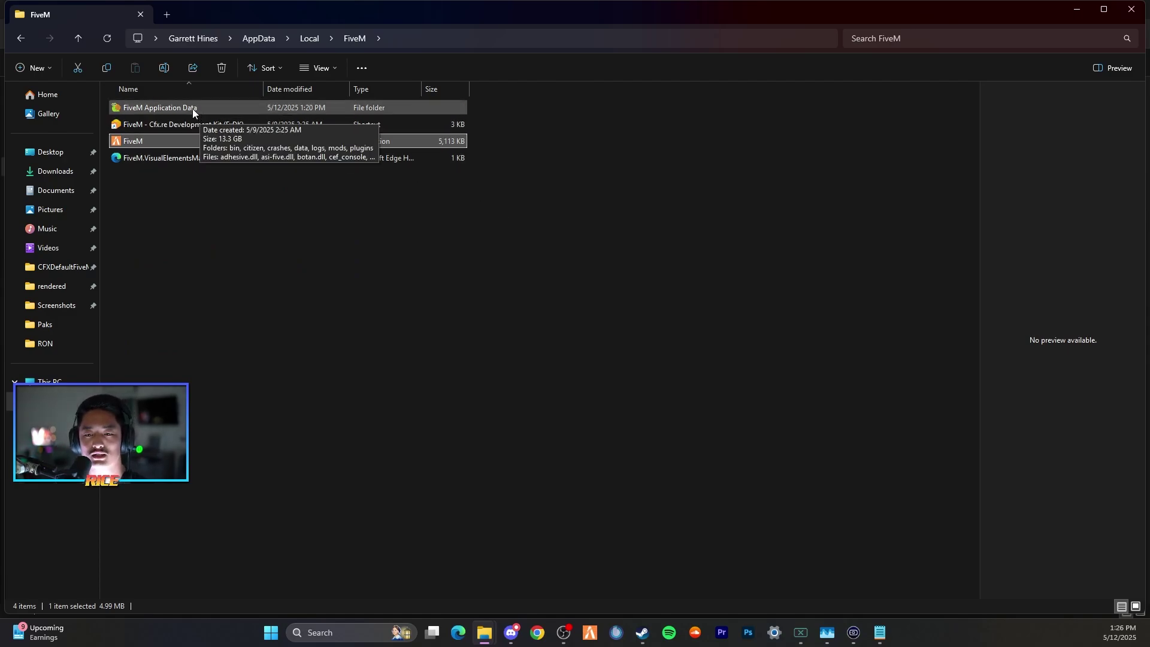
drag(192, 109, 64, 276)
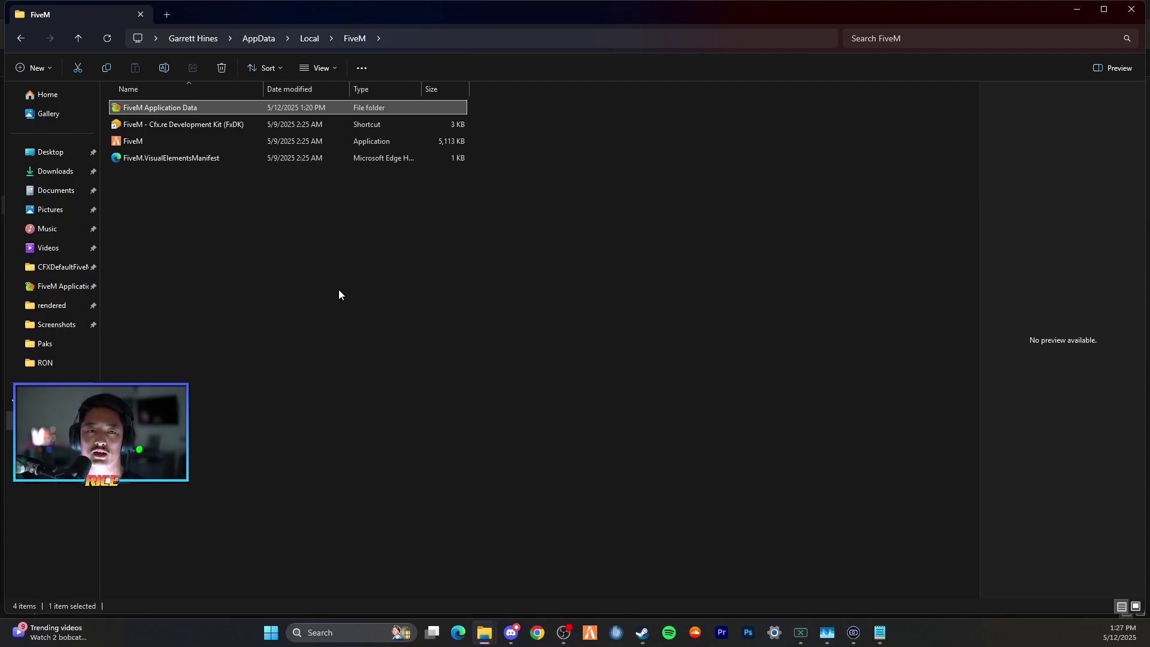
Step: From the Steam library, browse Grand Theft Auto V Legacy's local files via Manage
mouse_move(643, 632)
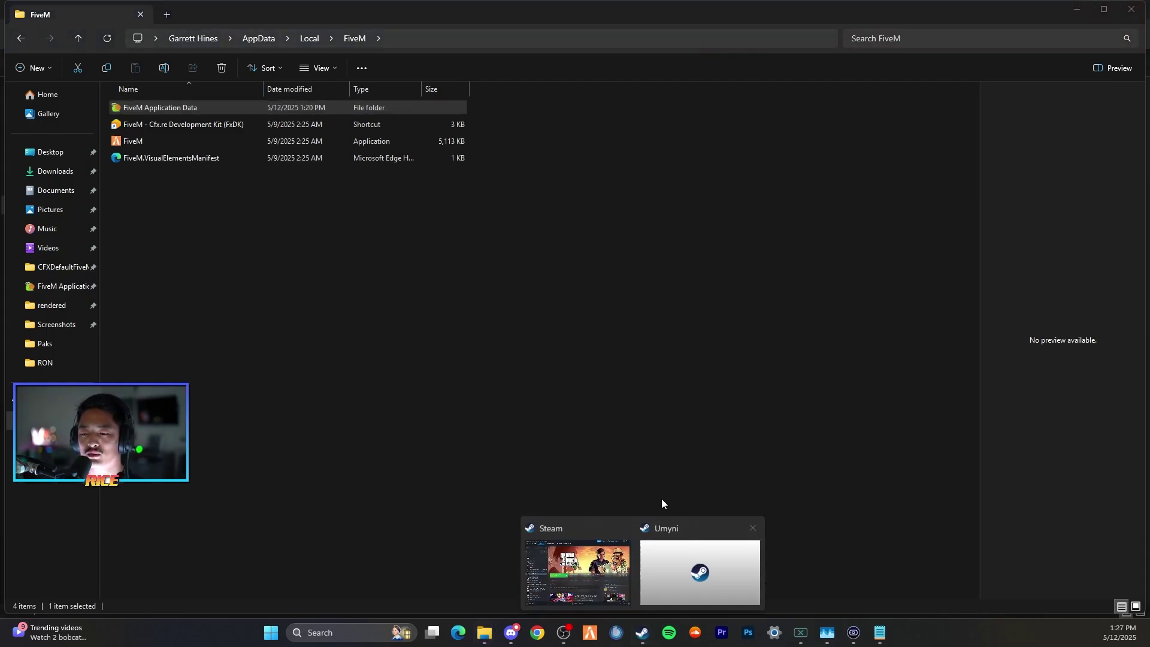
click(619, 576)
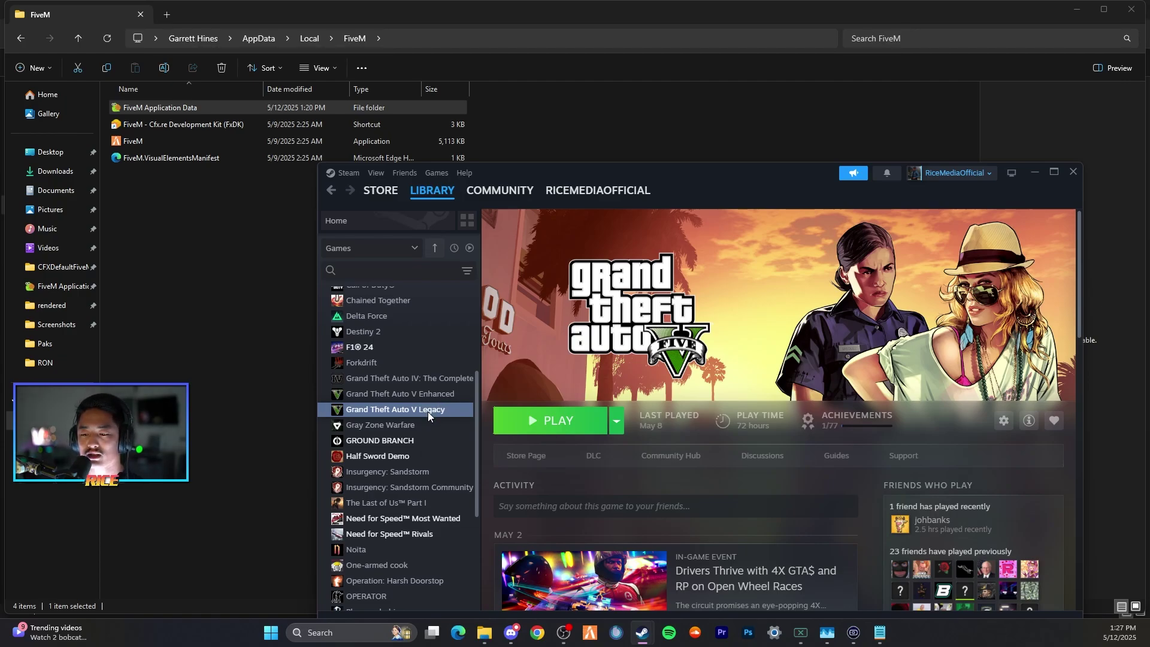
right_click(427, 412)
mouse_move(473, 484)
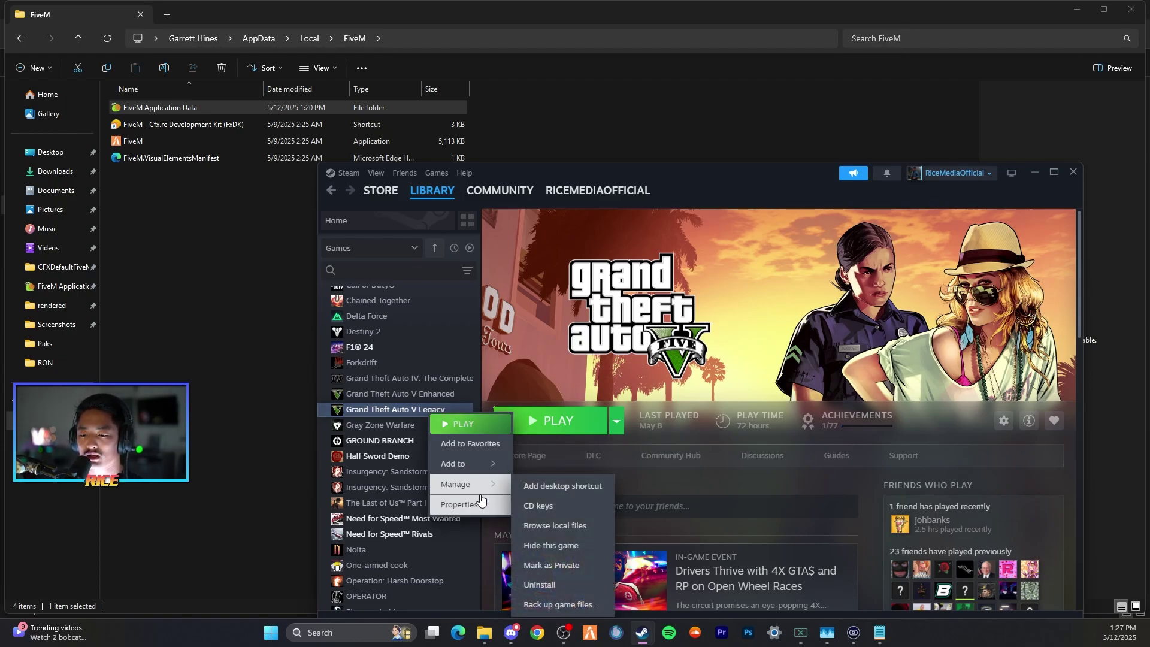
click(590, 535)
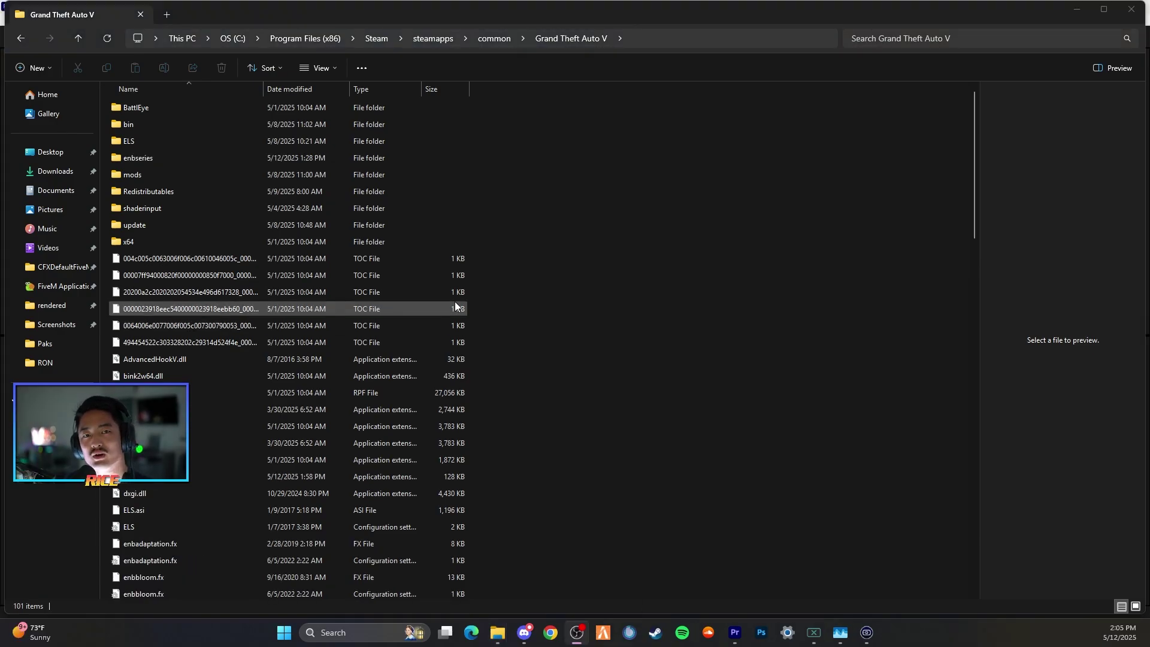
Step: Pin the Grand Theft Auto V folder to Quick access and close the extra Steam window
click(496, 40)
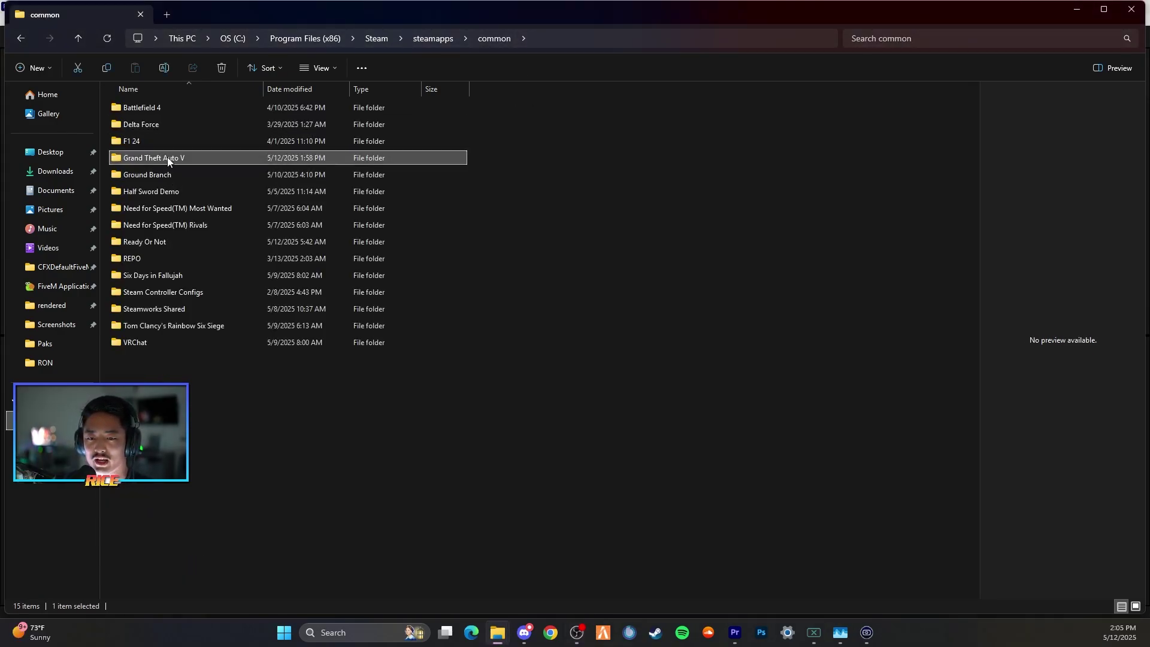
click(135, 209)
drag(135, 219, 48, 287)
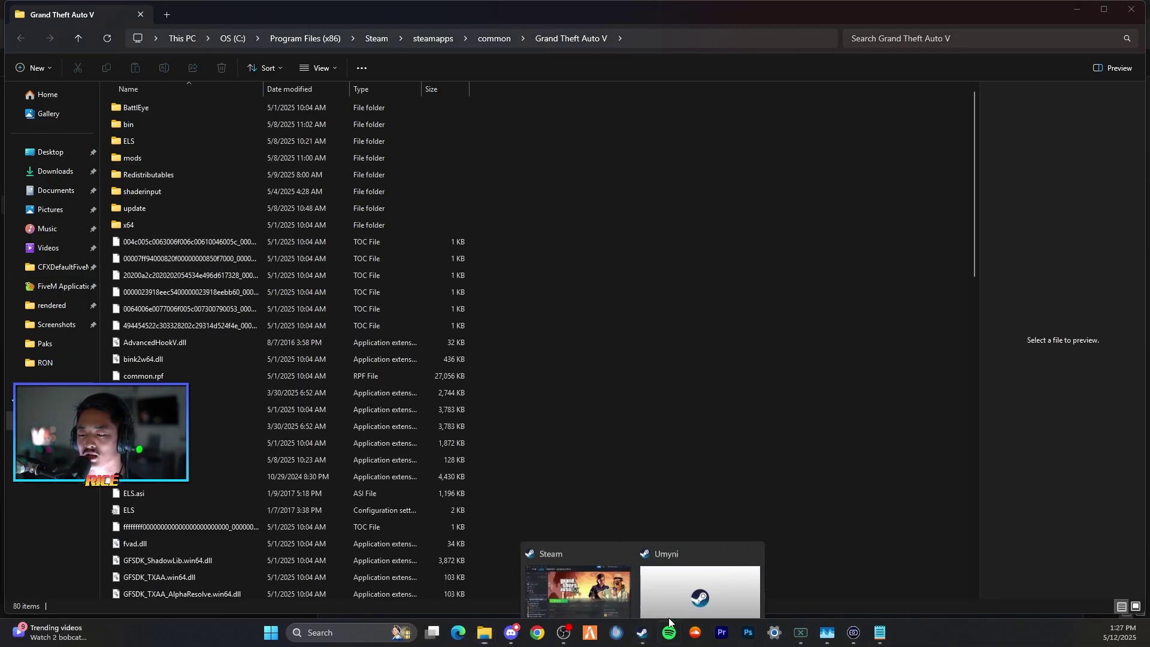
click(696, 528)
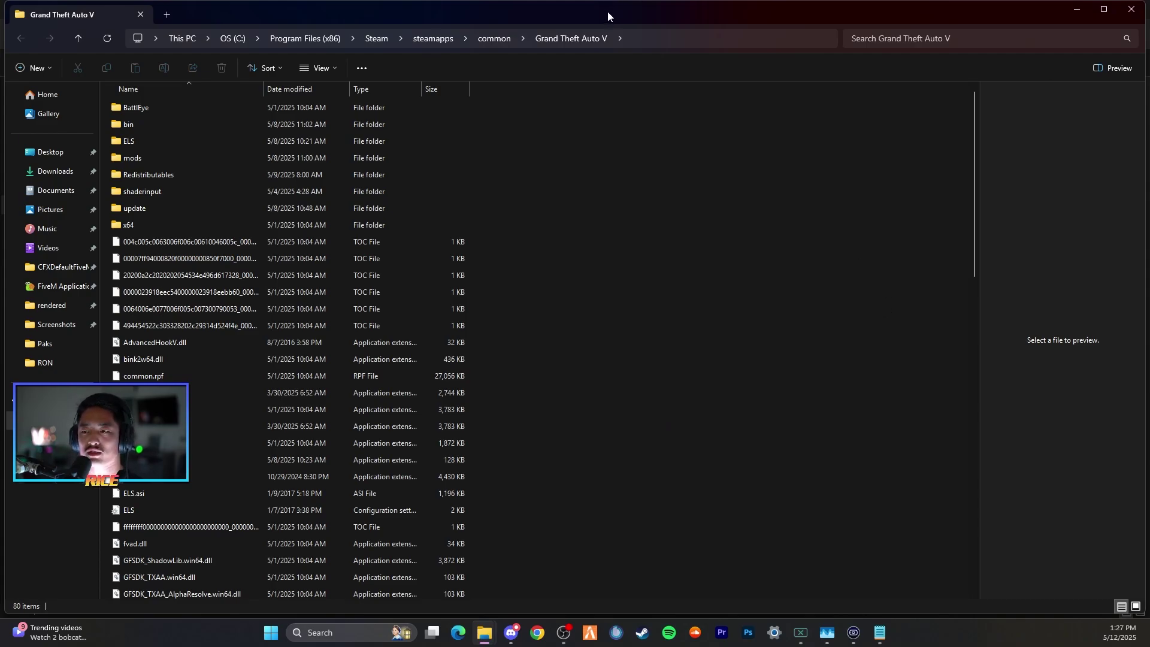
Step: Snap GTA V, FiveM and KAMS pack windows together, then open FiveM Application Data › plugins
drag(607, 10, 595, 44)
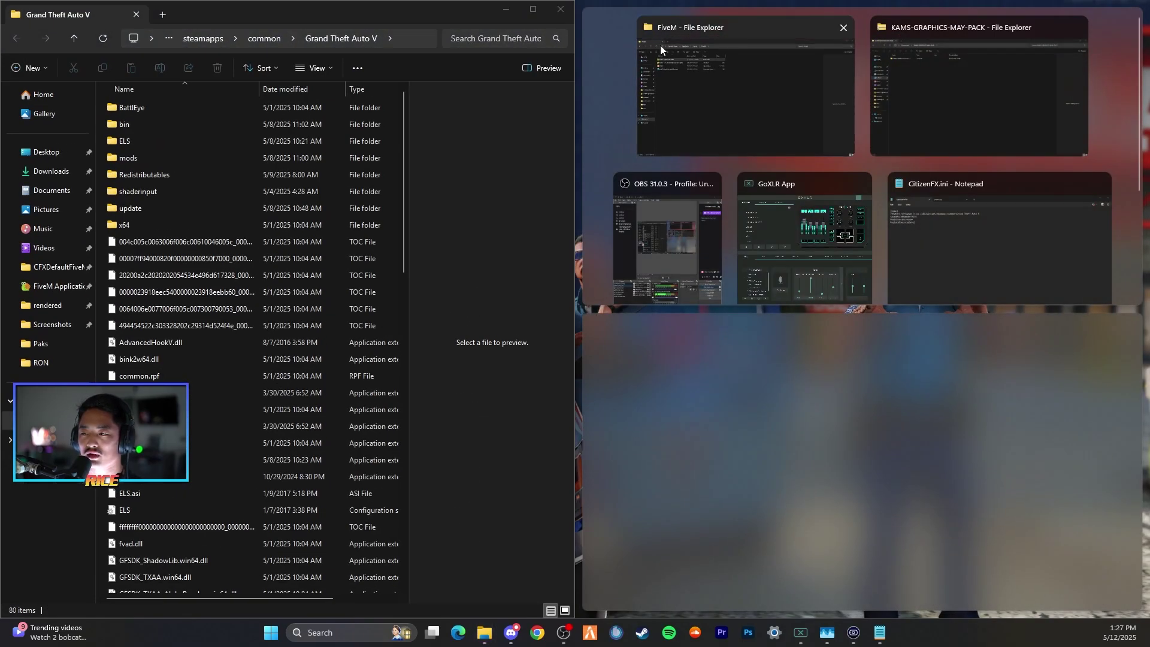
click(757, 33)
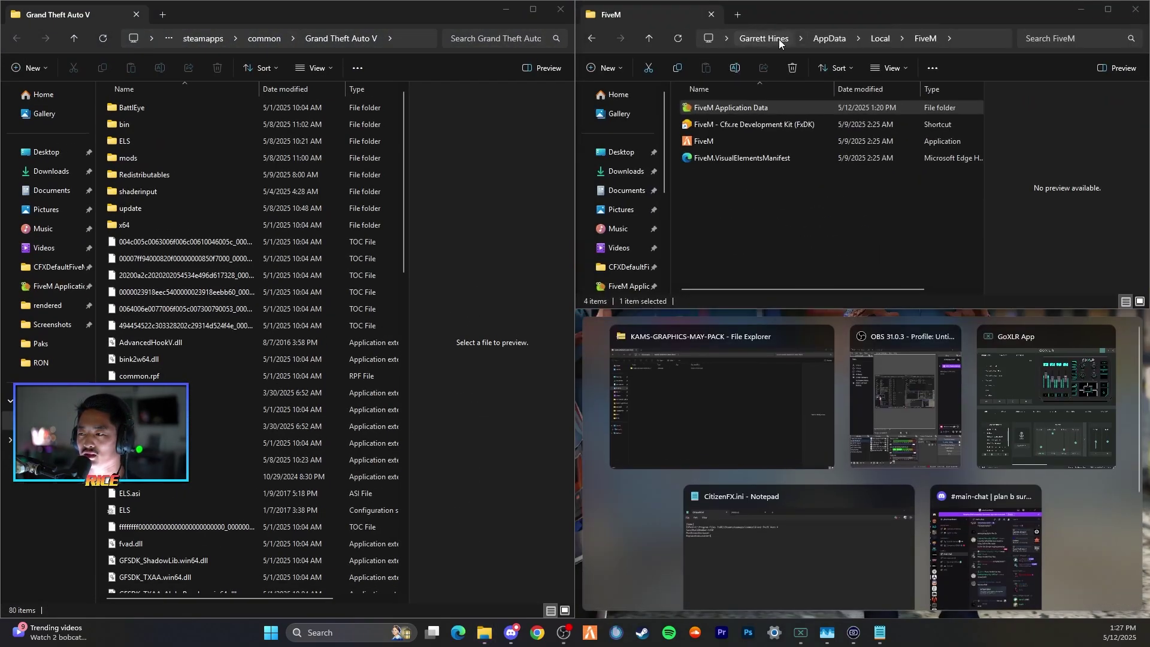
click(745, 380)
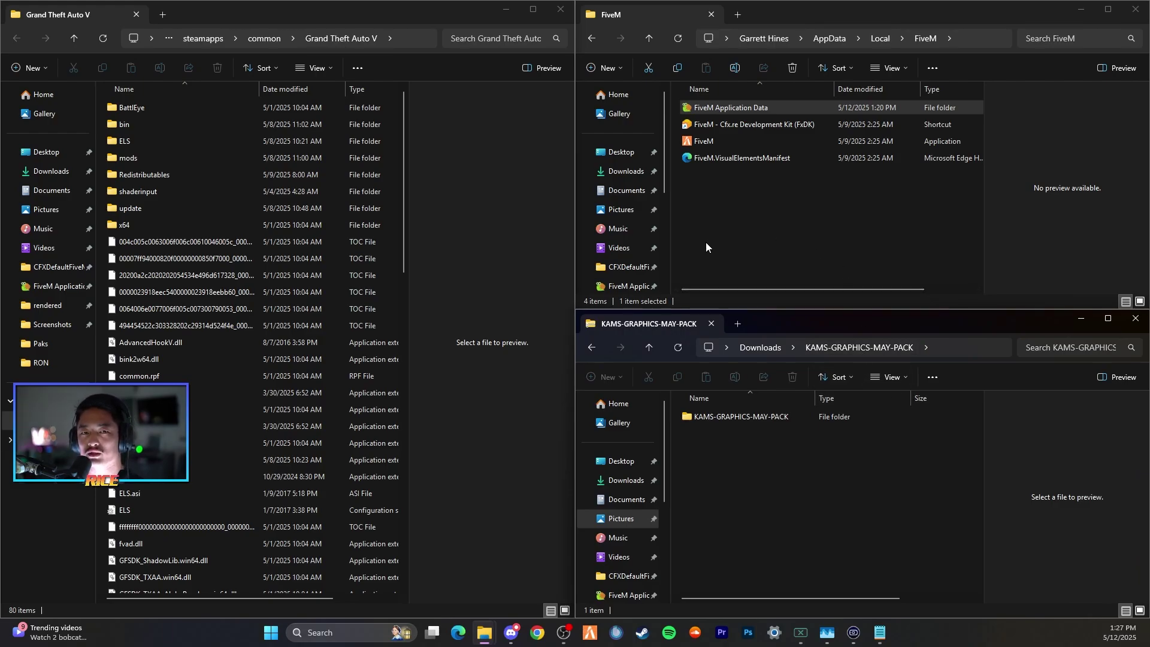
double_click(746, 110)
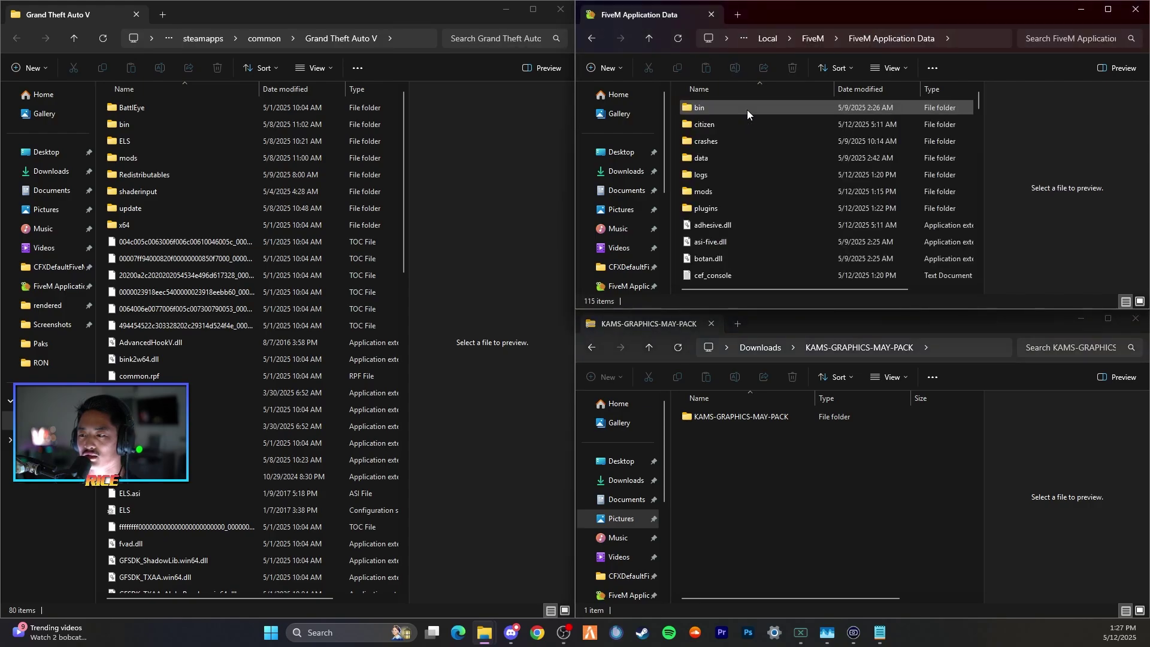
double_click(732, 208)
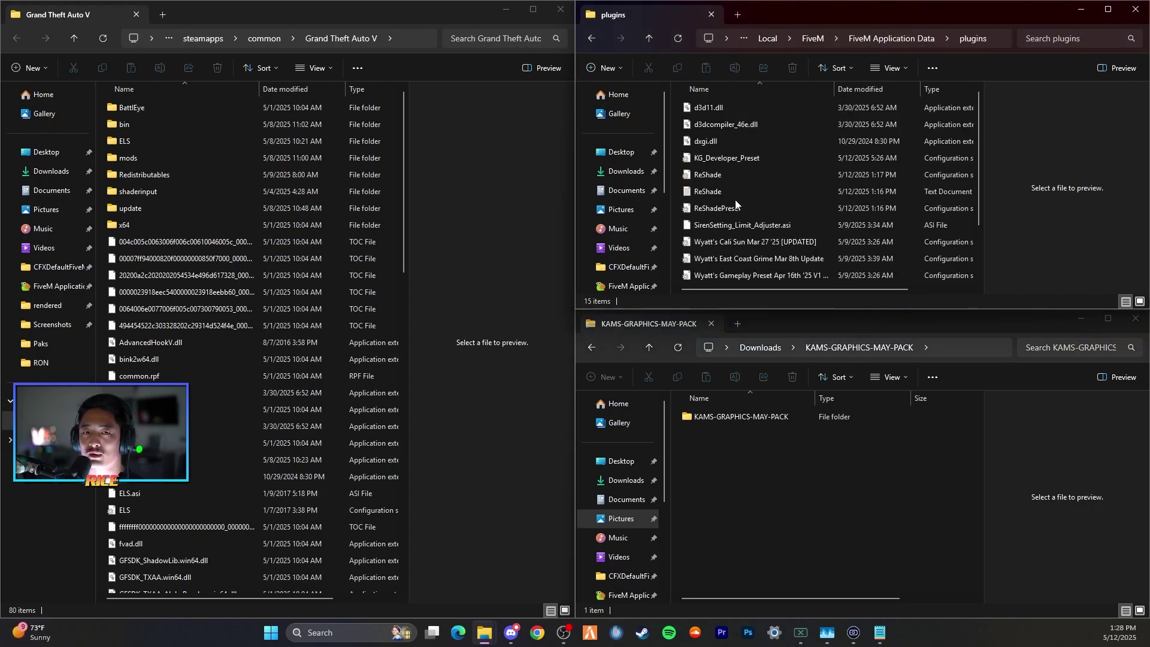
Step: Open KAMS-GRAPHICS-MAY-PACK › Required › Step 1 - ENB and select all 21 files
double_click(751, 418)
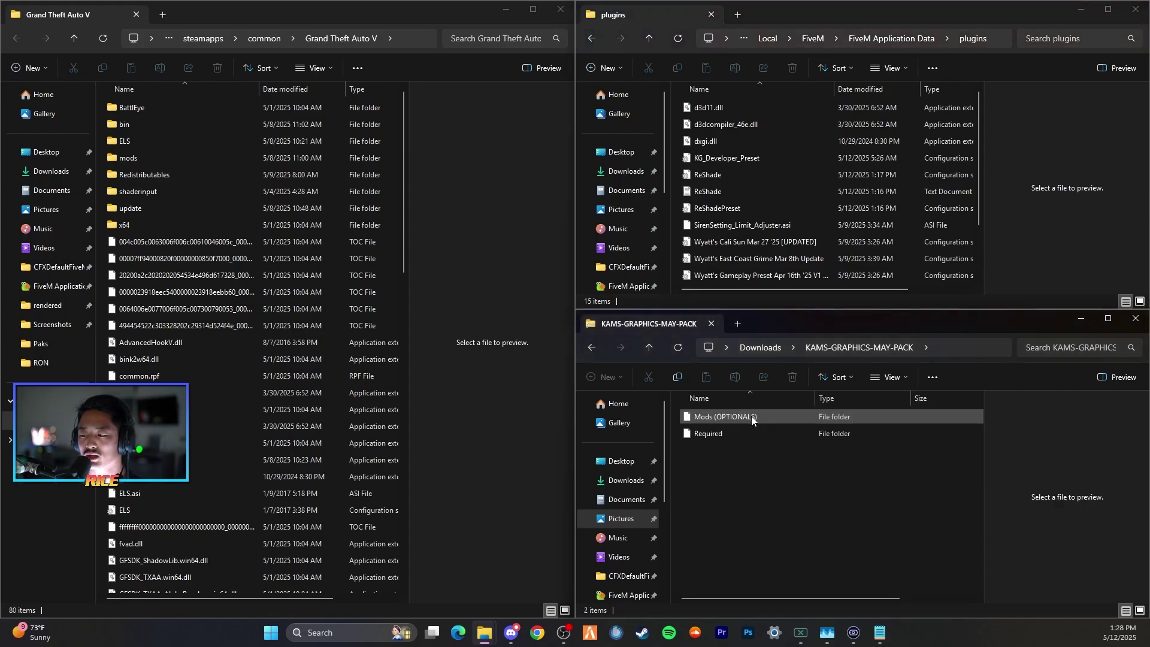
double_click(723, 437)
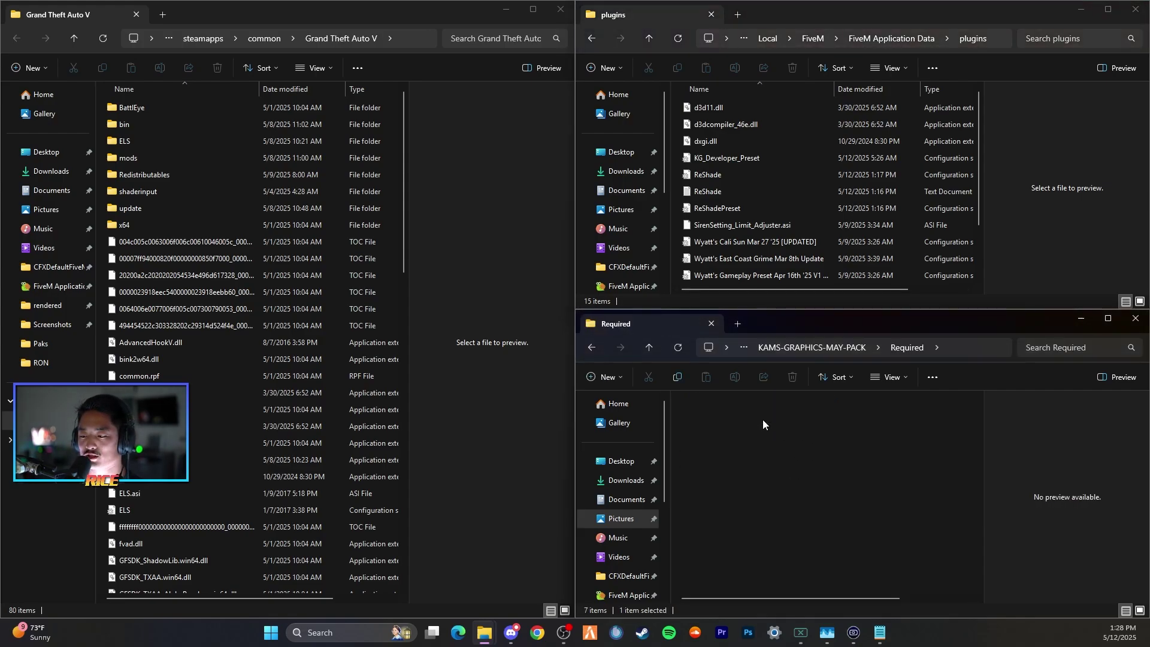
double_click(763, 420)
scroll(745, 466, down, 3)
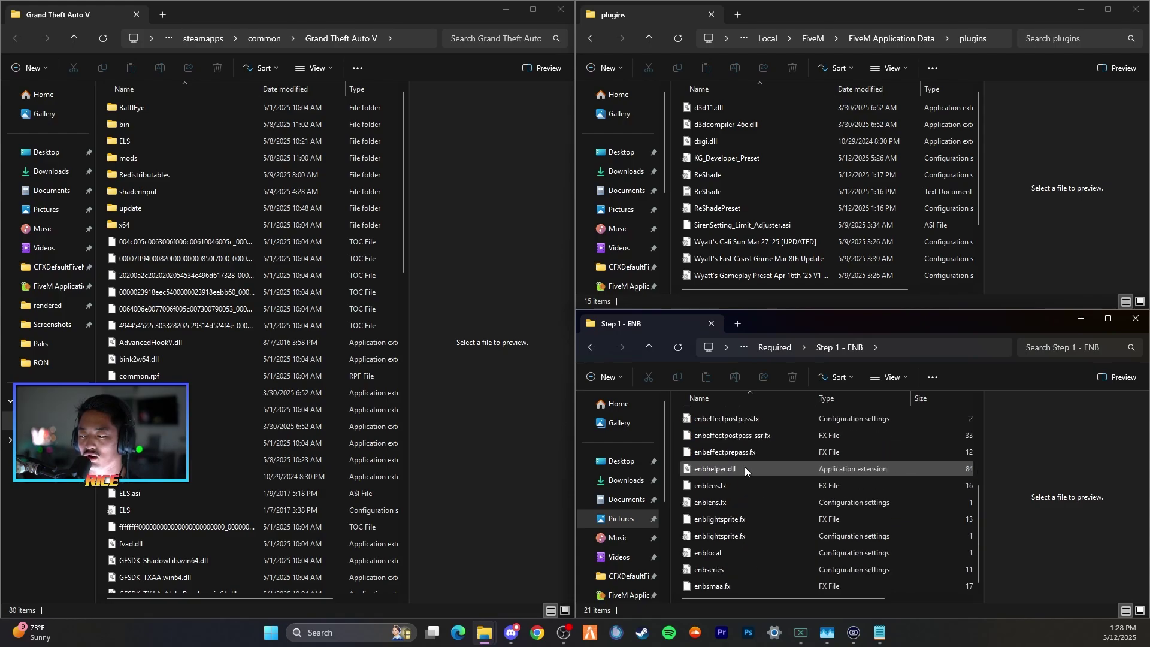
scroll(745, 469, up, 4)
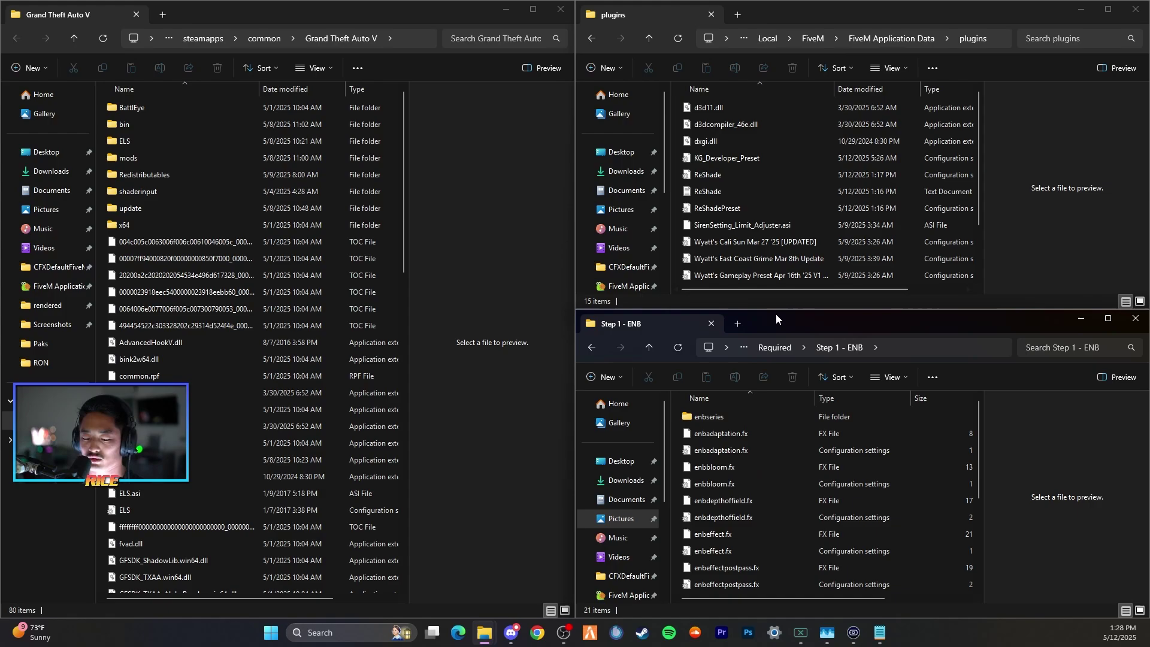
key(ctrl+a)
Step: Copy the ENB files into FiveM's plugins folder, verify them, then copy into Grand Theft Auto V
drag(744, 419, 809, 227)
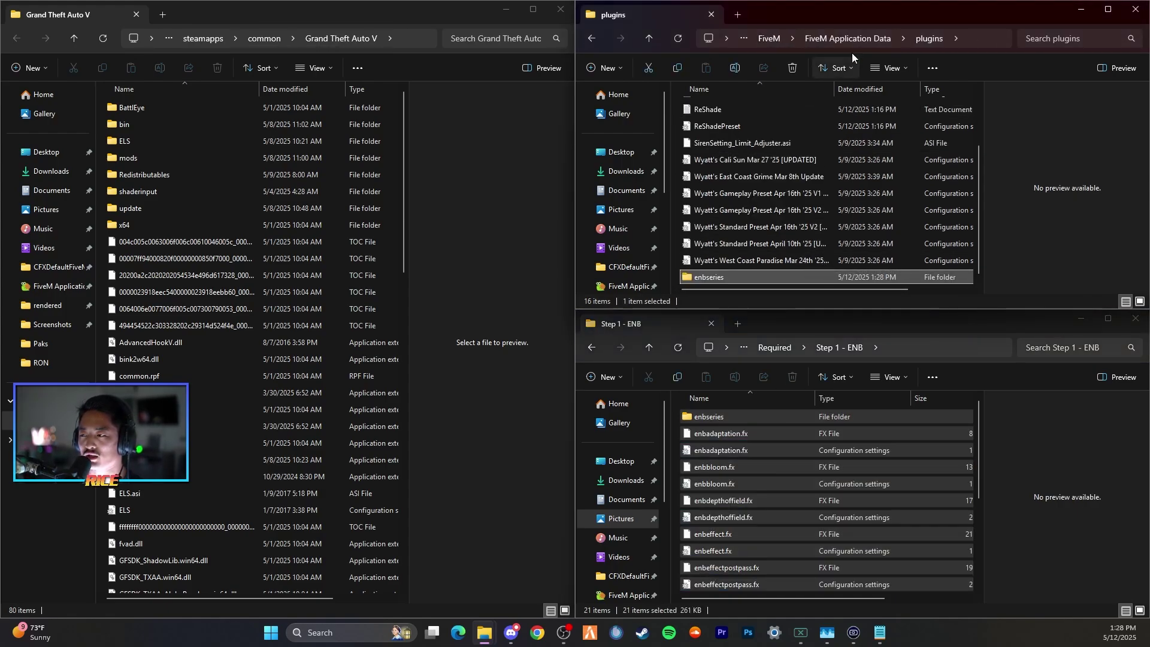
click(857, 38)
double_click(726, 206)
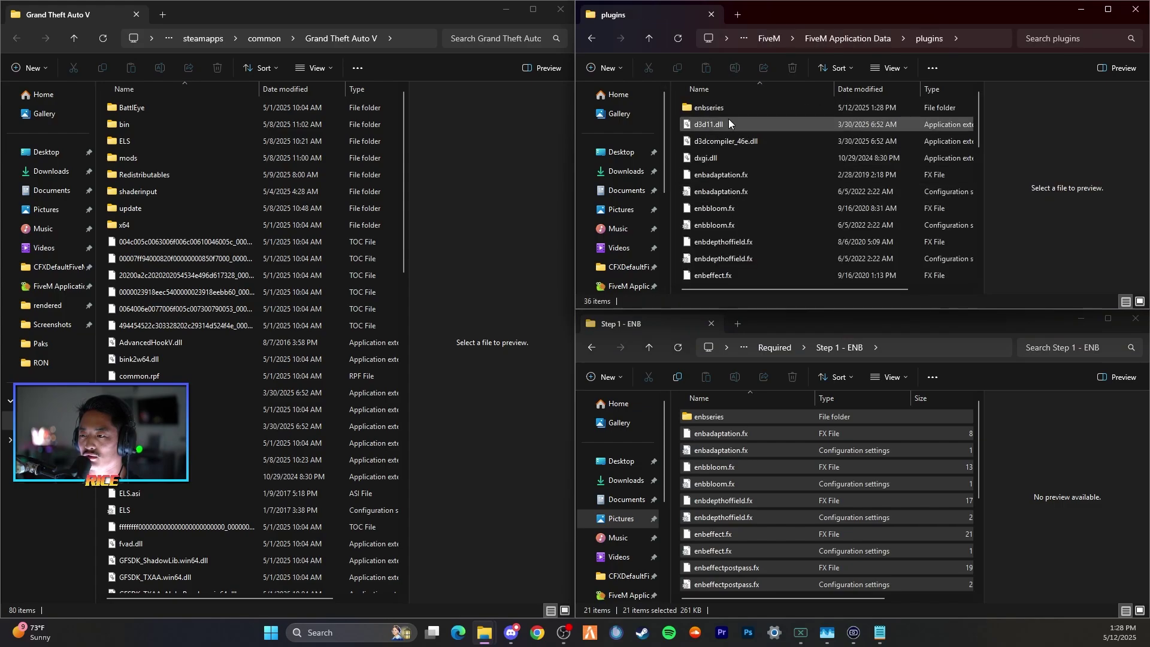
scroll(749, 203, down, 5)
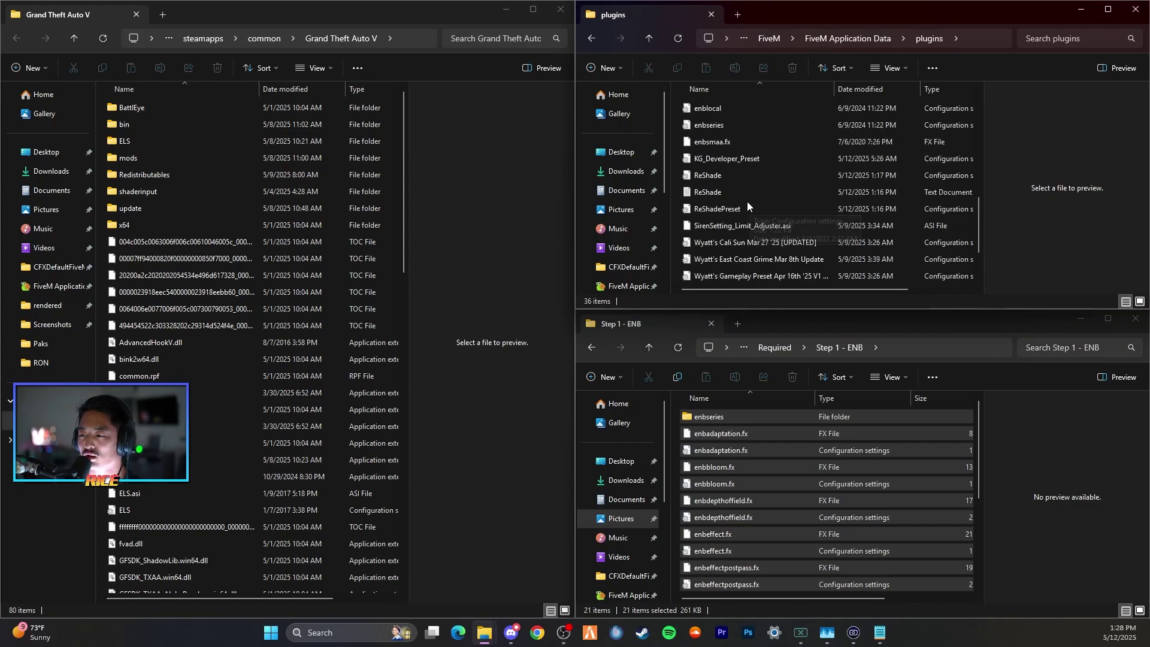
scroll(748, 207, up, 5)
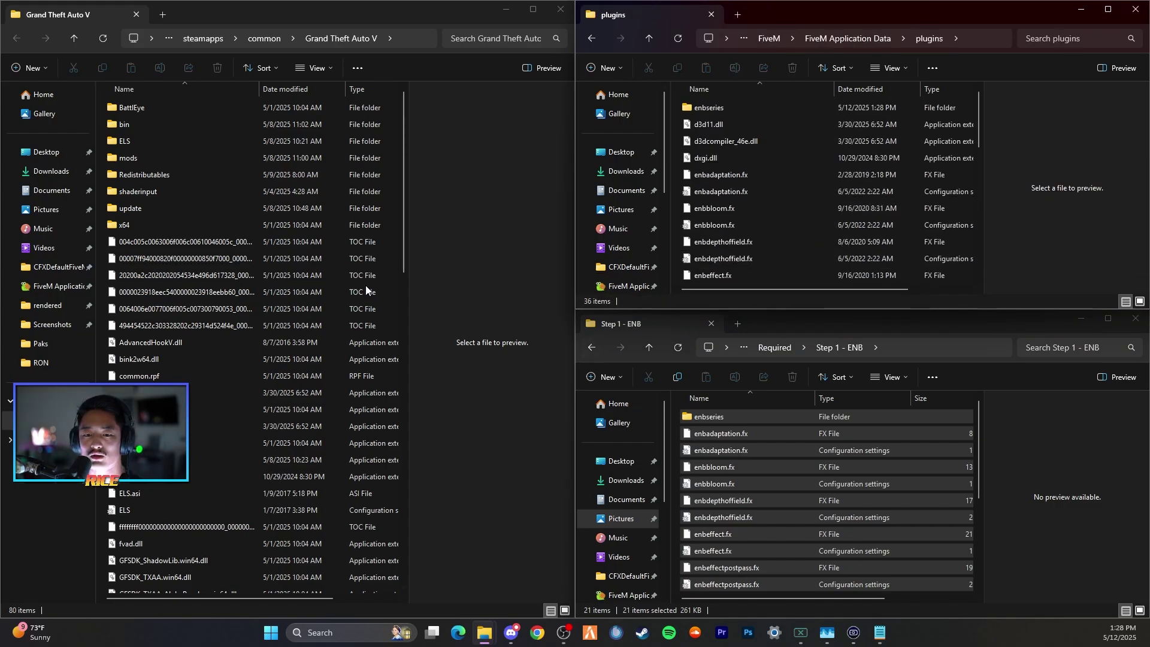
drag(715, 418, 336, 382)
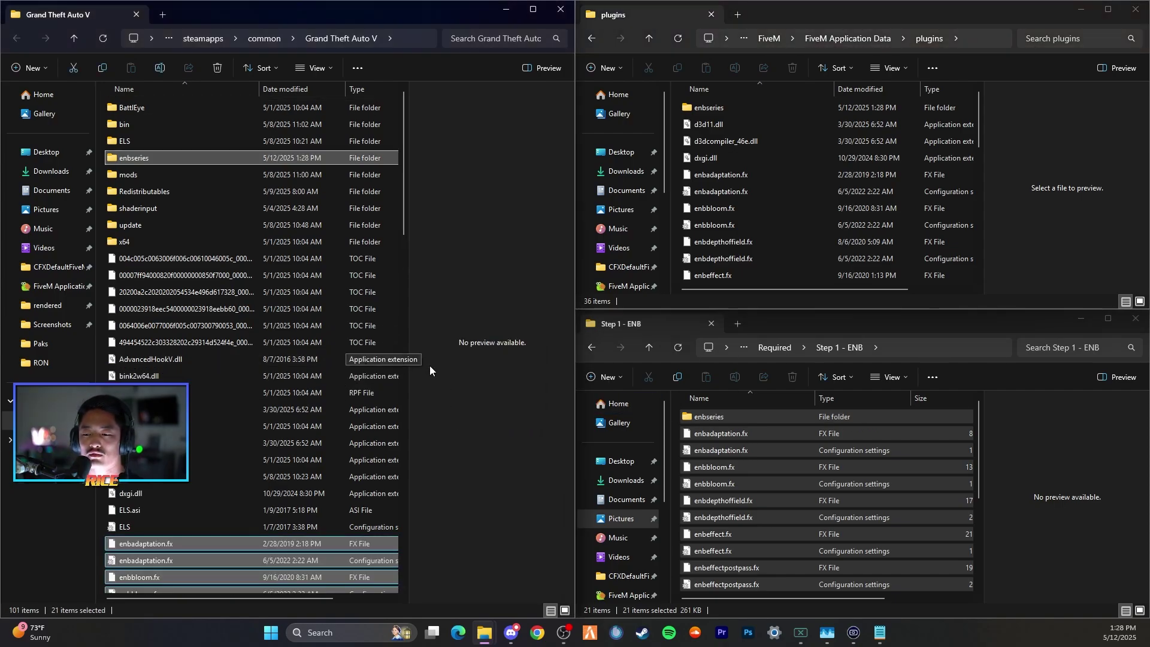